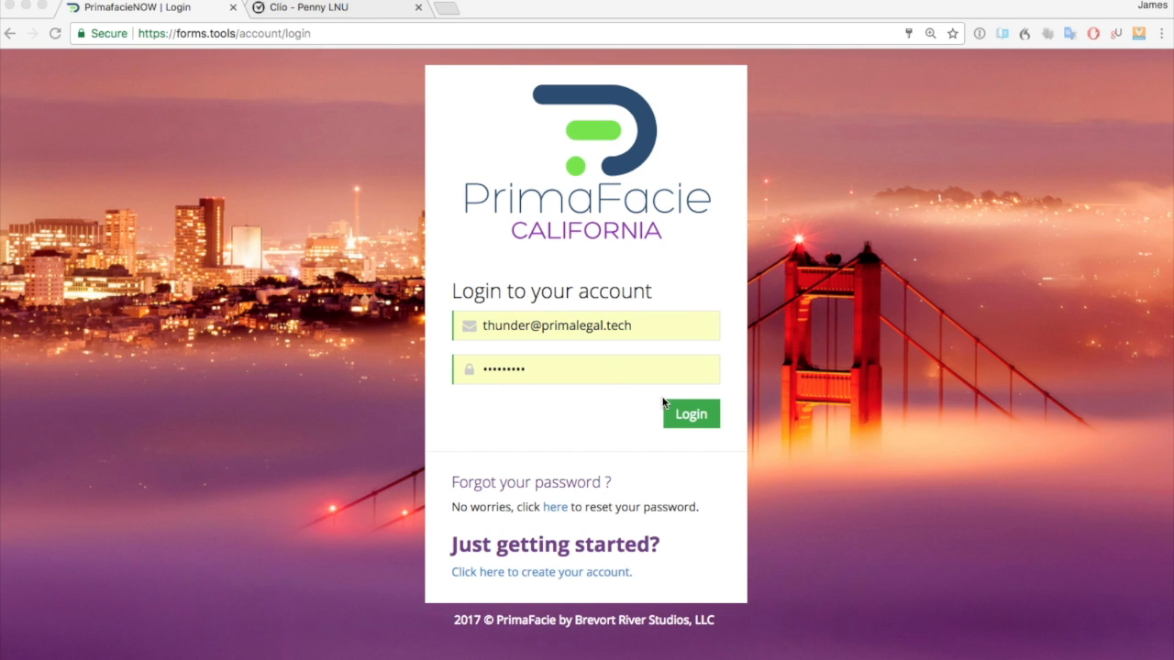
Log in to PrimaFacie with the prefilled credentials and decline saving the login in 1Password
left_click(694, 417)
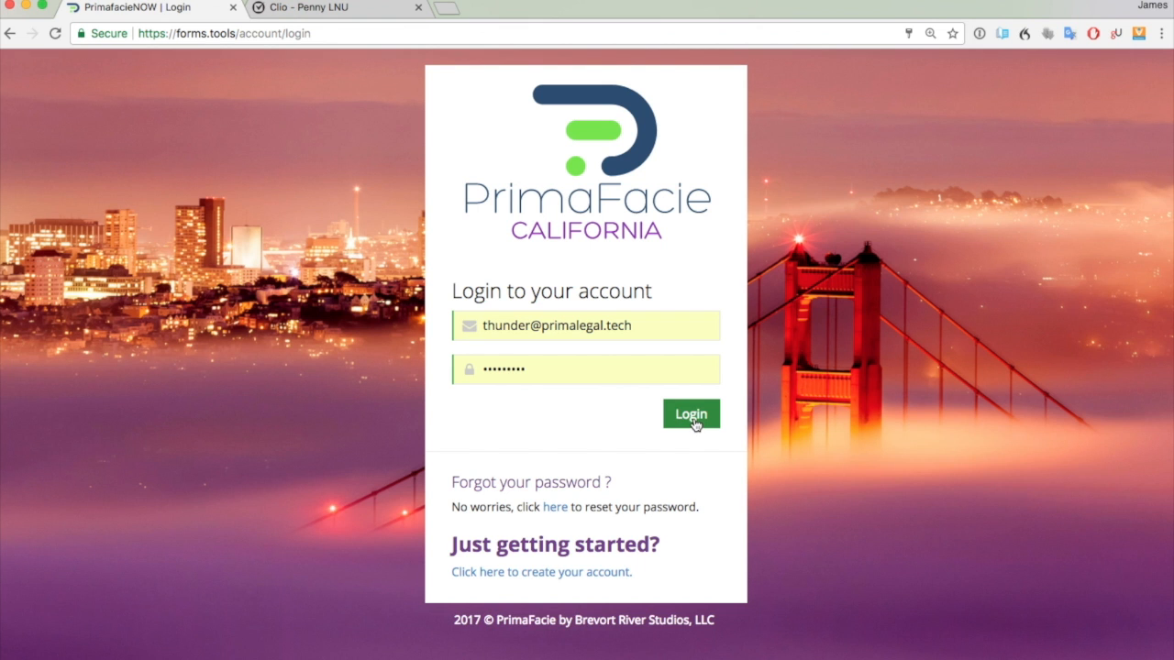
left_click(694, 420)
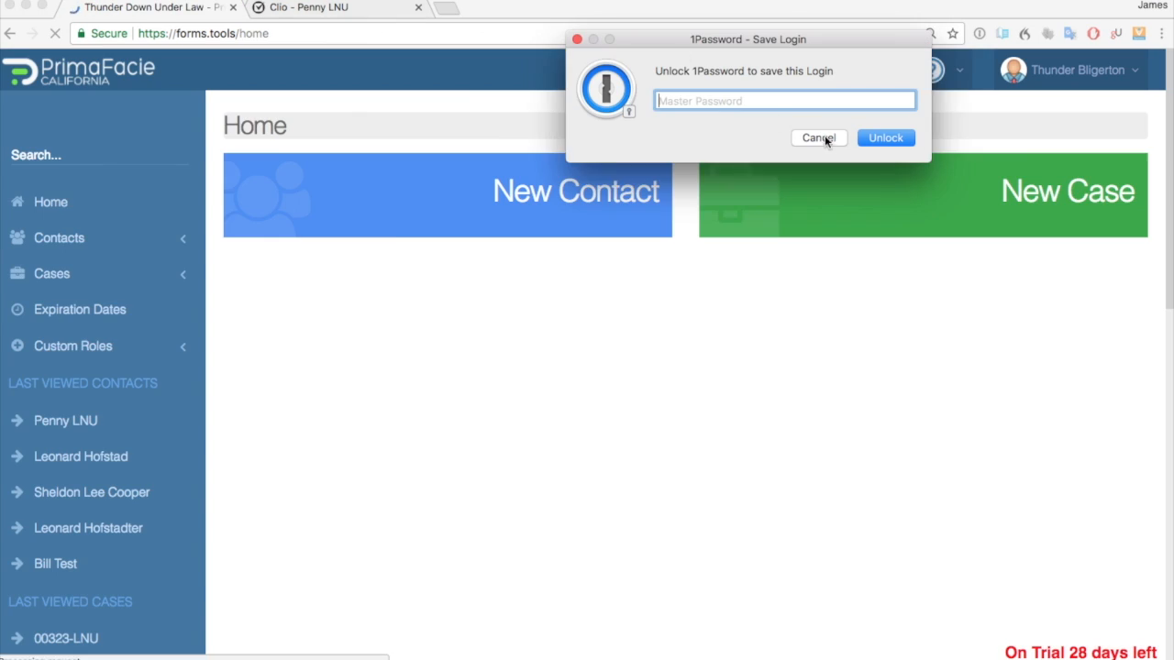
left_click(820, 138)
Switch to Clio to view the open contact record and return to PrimaFacie
left_click(325, 9)
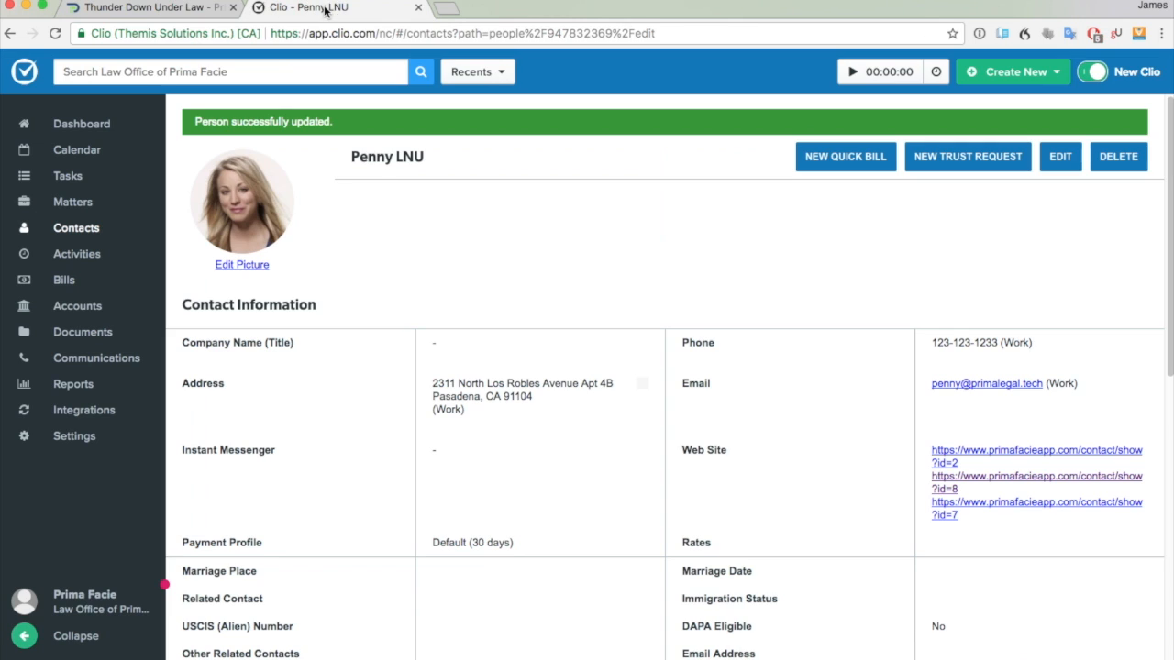
left_click(156, 71)
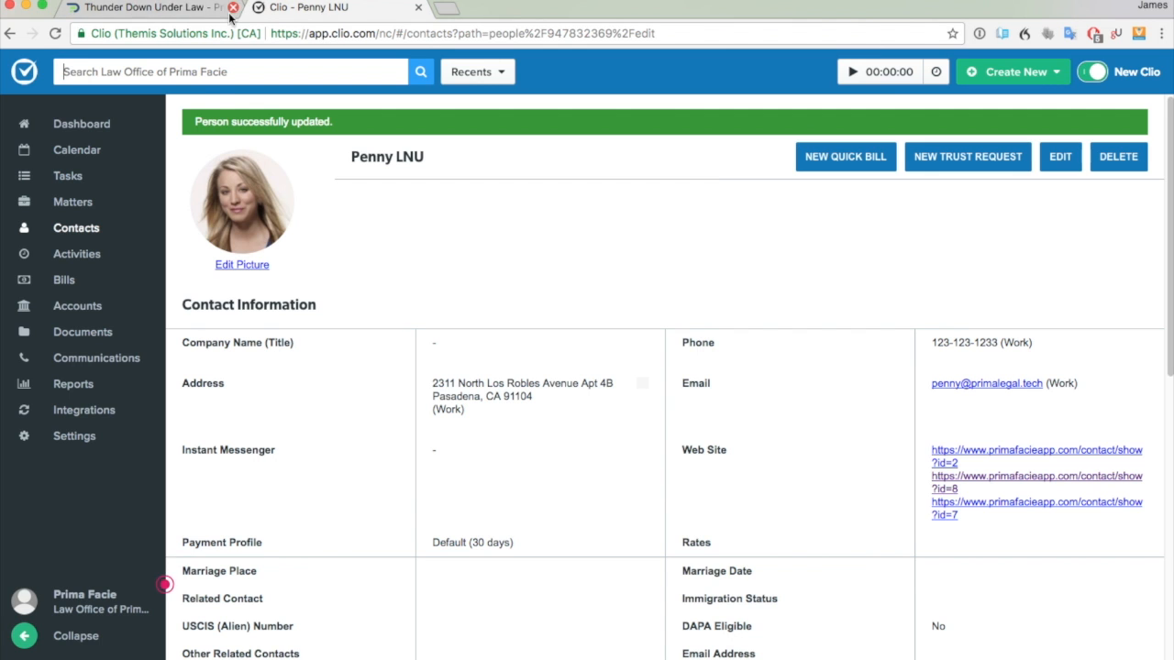
left_click(169, 9)
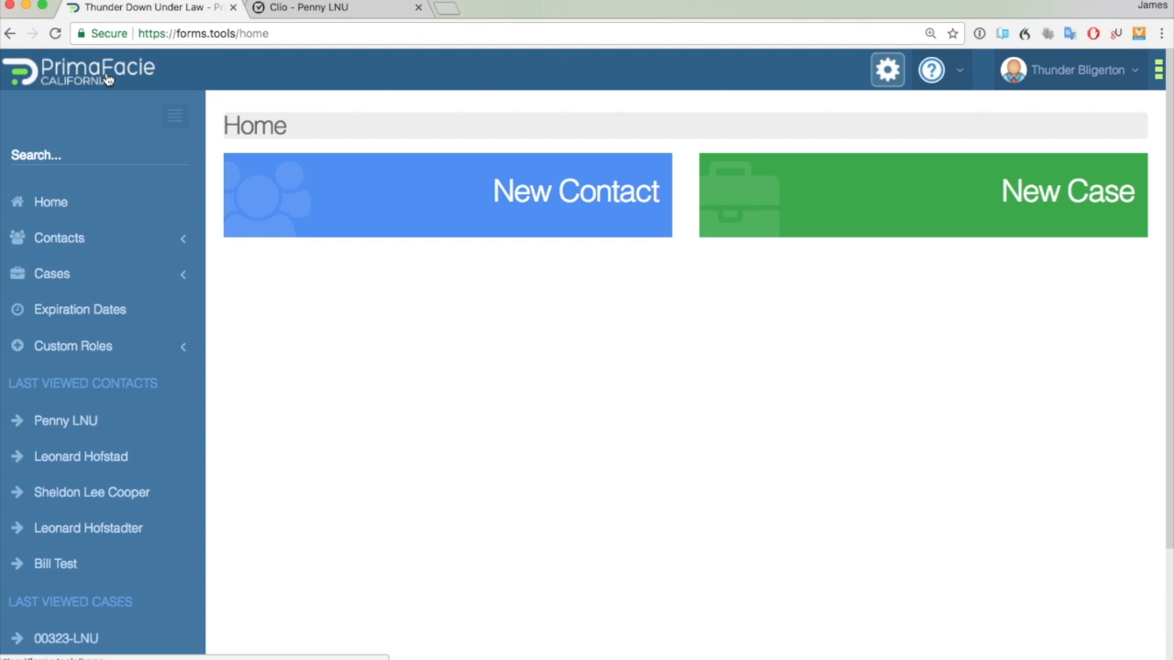
Connect Clio from the Admin Console by allowing PrimaFacieAPP access, and log back in without saving the login
left_click(1068, 79)
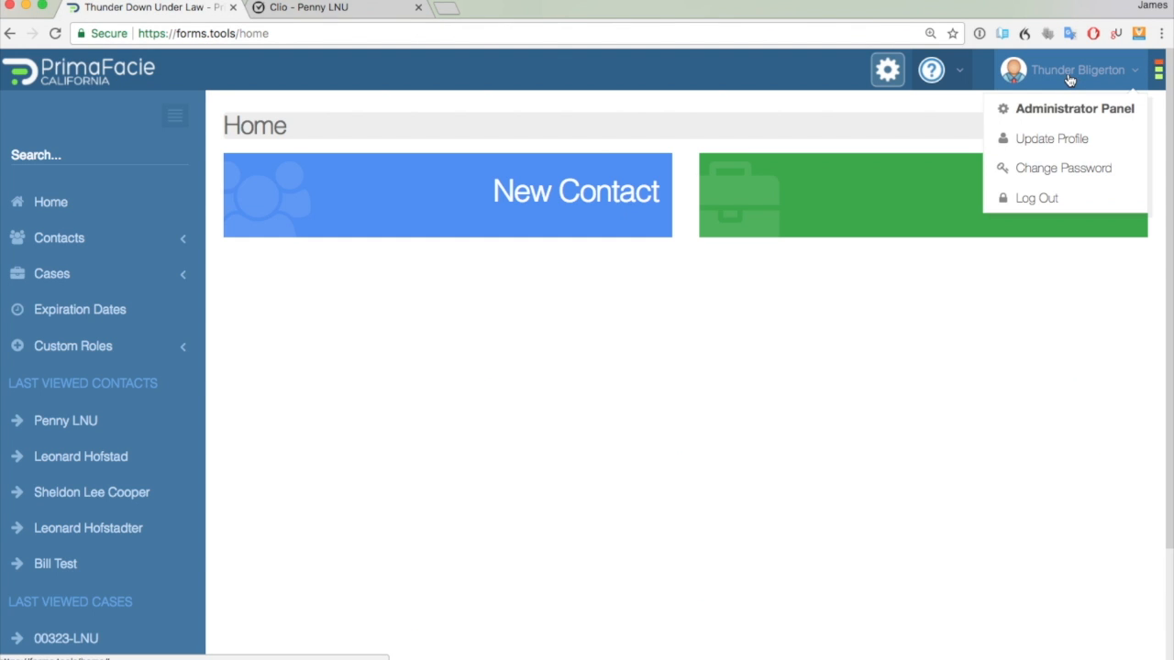
left_click(1062, 110)
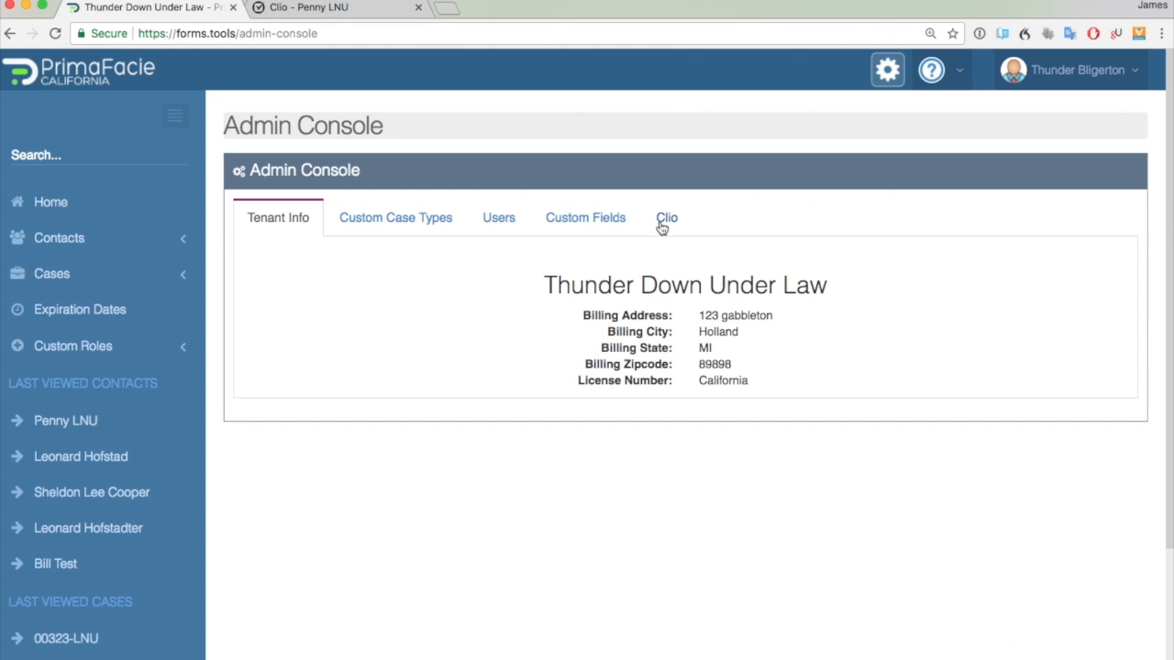
left_click(668, 220)
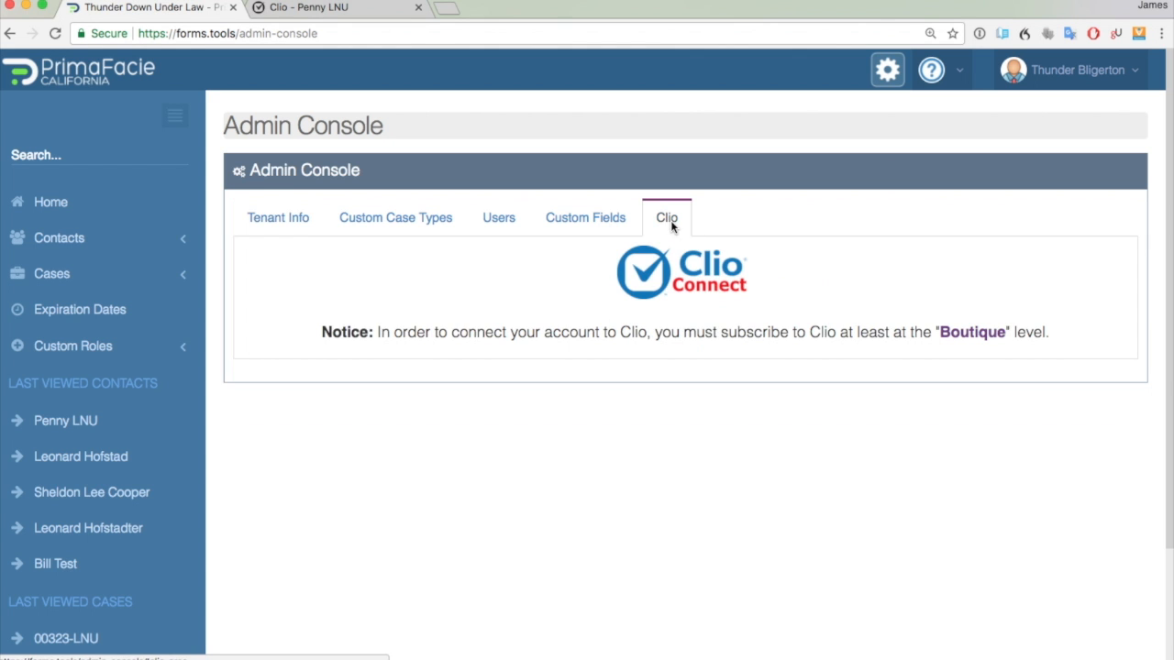
left_click(713, 269)
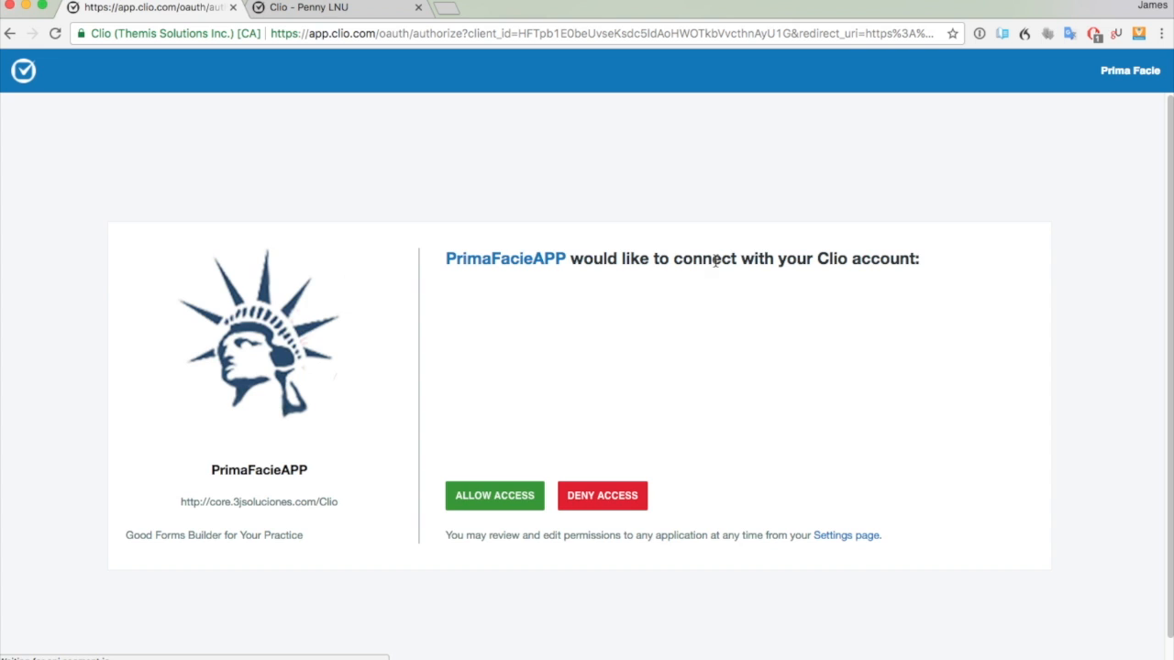
left_click(494, 500)
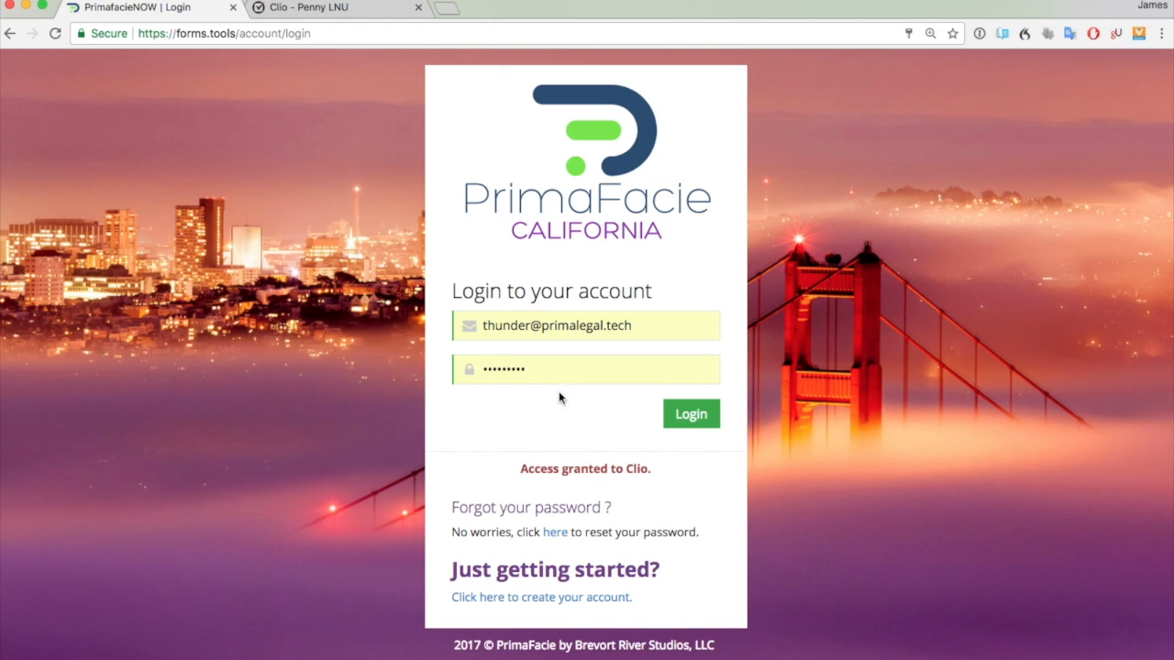
left_click(690, 414)
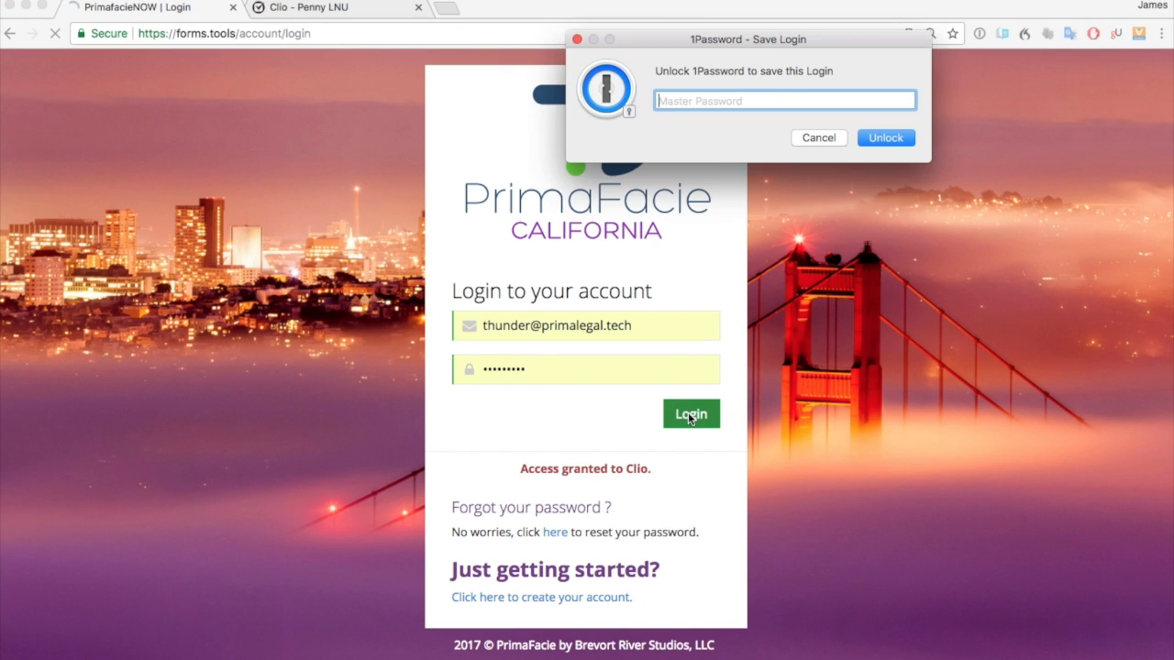
left_click(817, 137)
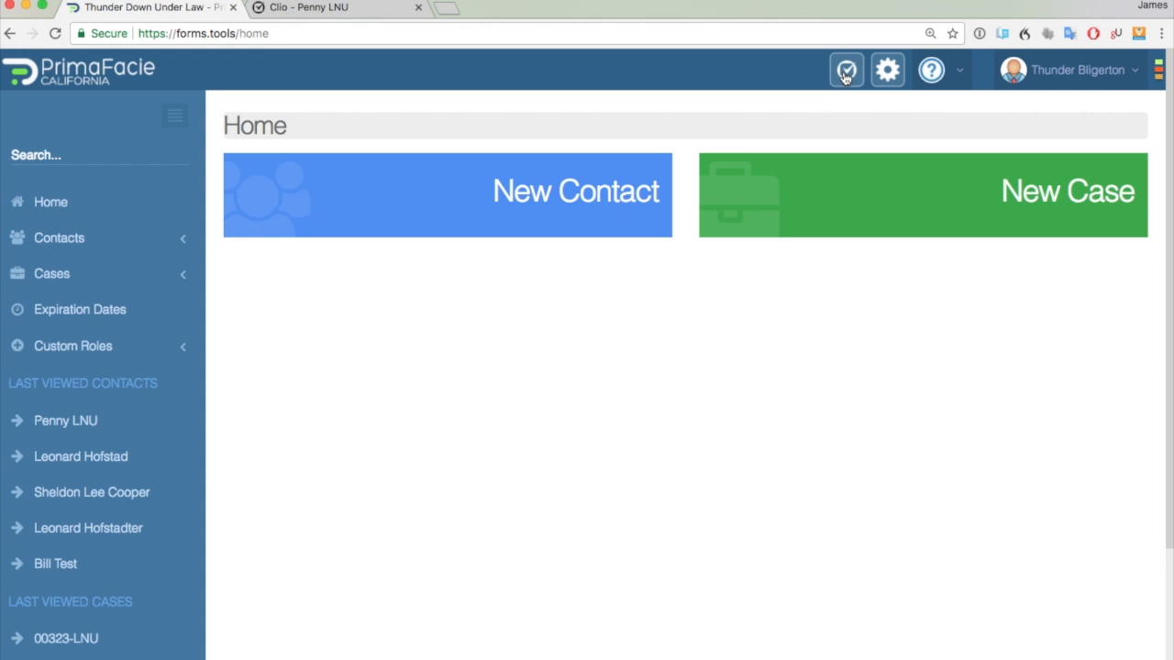
Log out of PrimaFacie and log back in with the prefilled credentials
left_click(1081, 74)
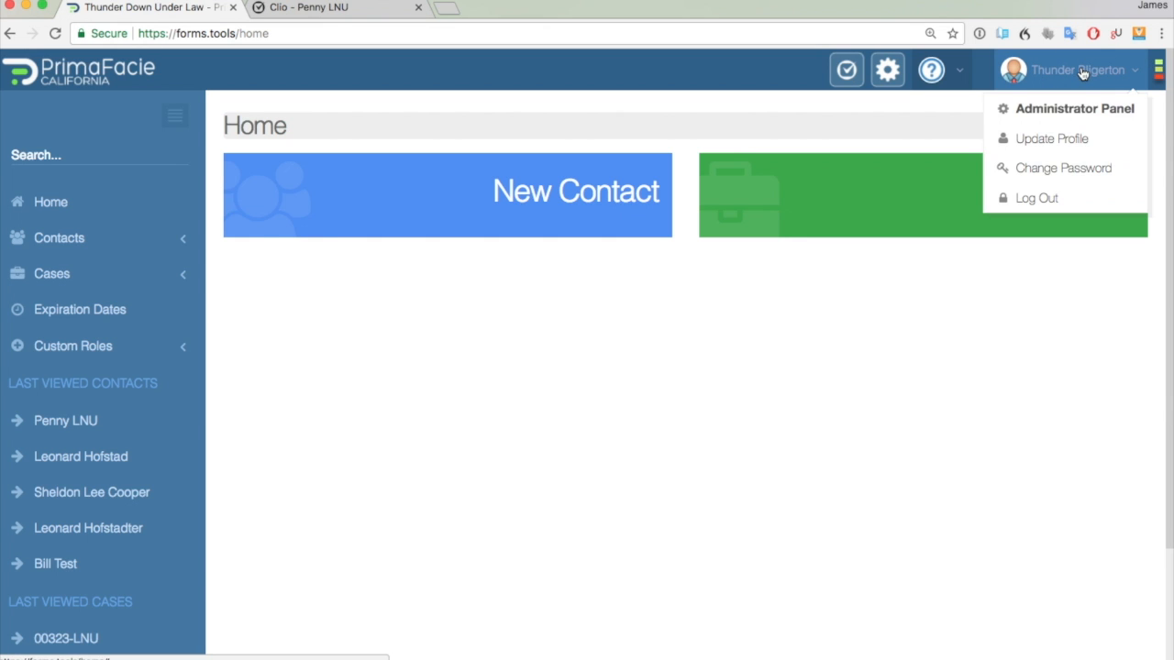
left_click(1044, 199)
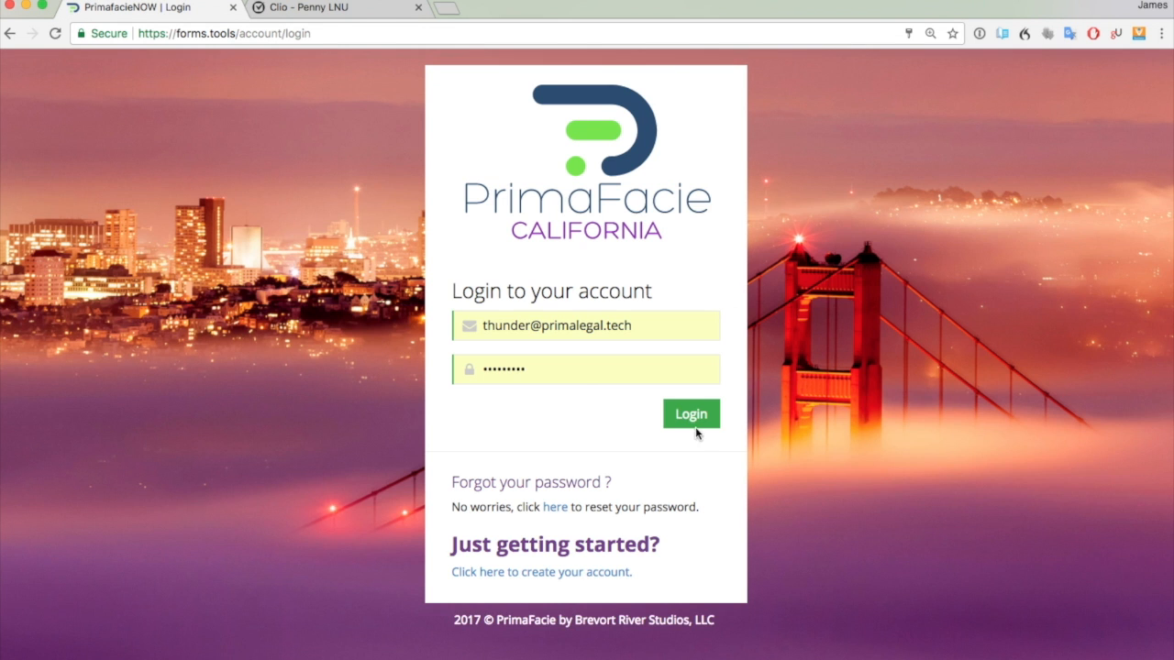
left_click(693, 422)
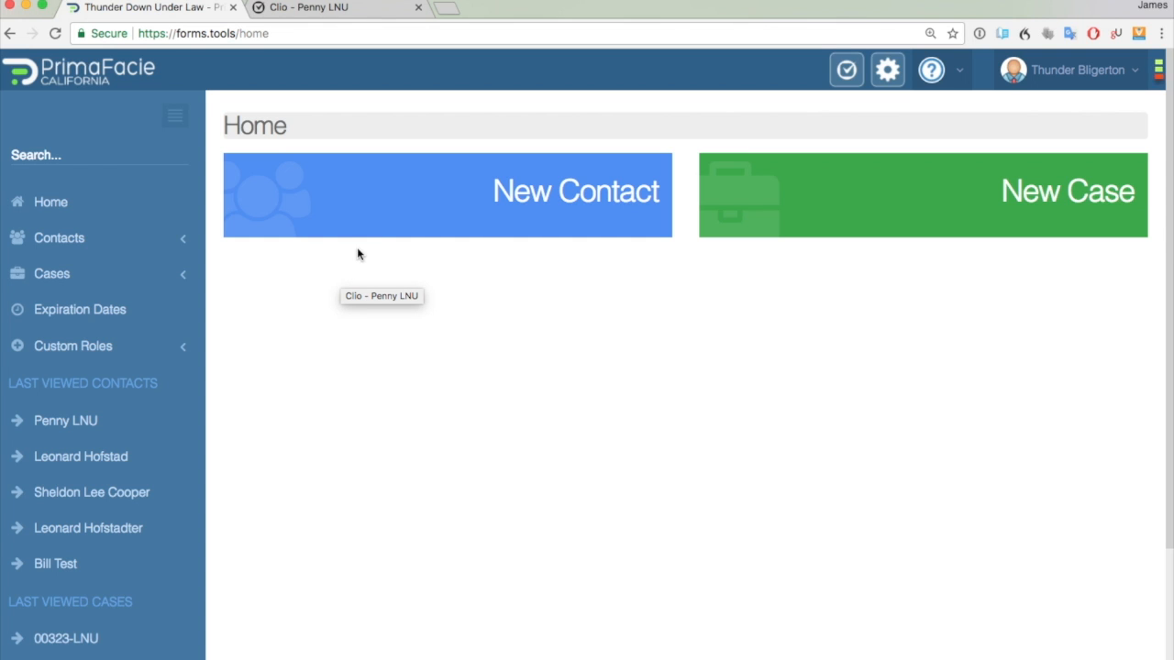
Open the Clio connection settings in the Admin Console to check the connected account
left_click(86, 156)
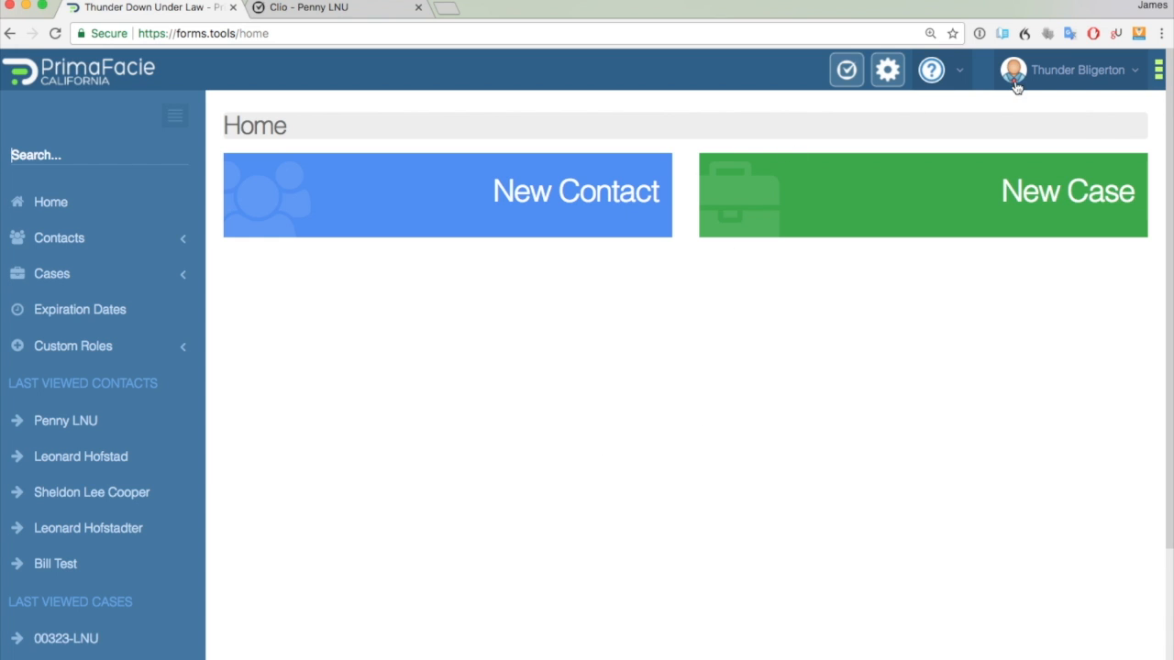
left_click(1080, 73)
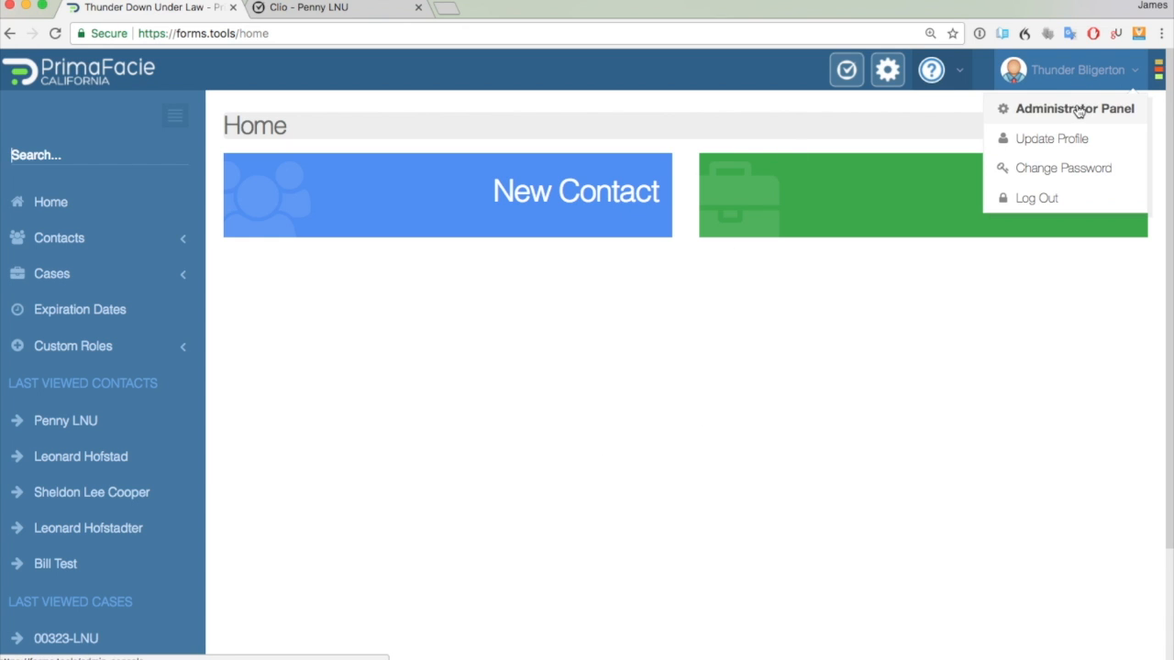
left_click(1079, 110)
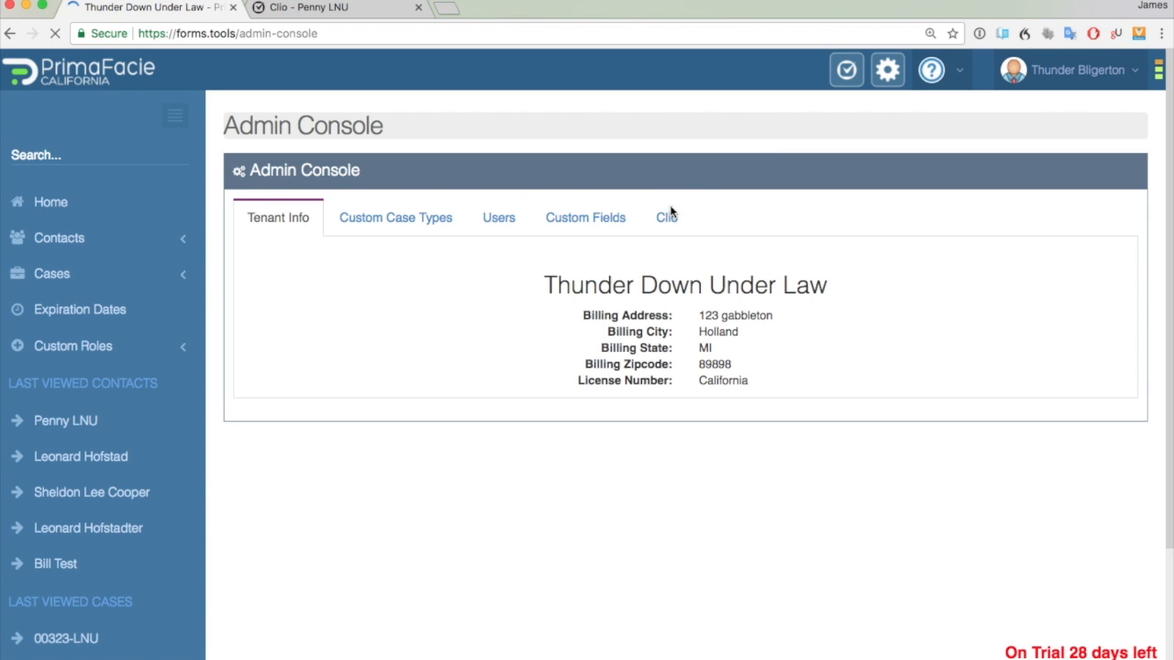
left_click(667, 218)
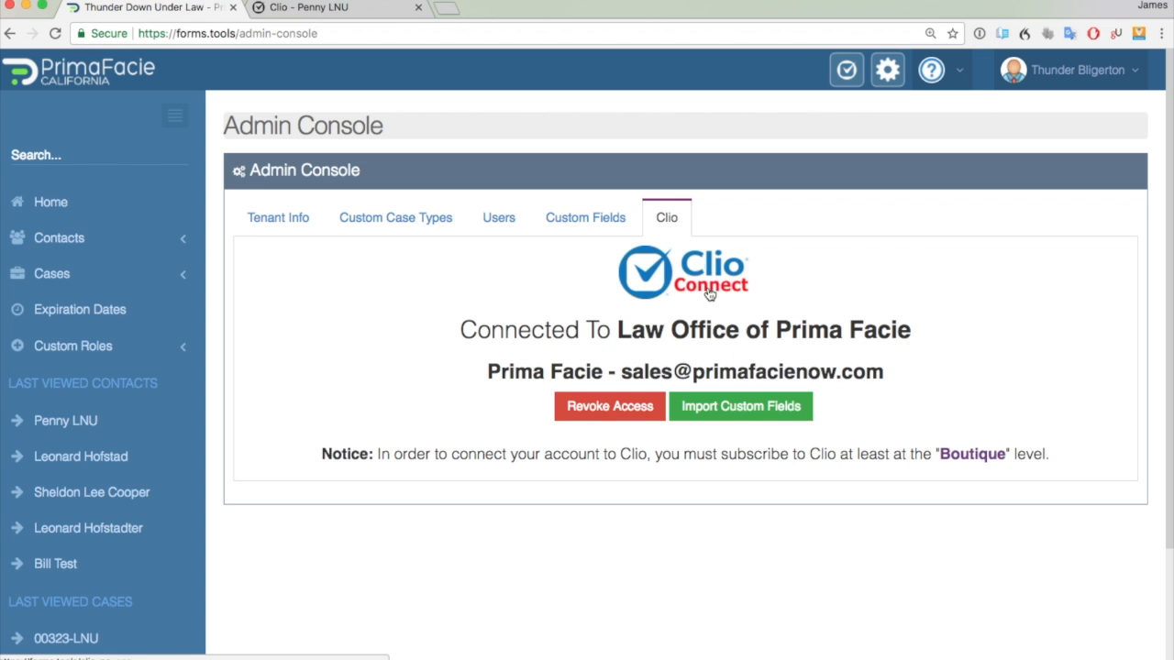
Review the full list of Clio custom fields offered for import and close it
left_click(738, 408)
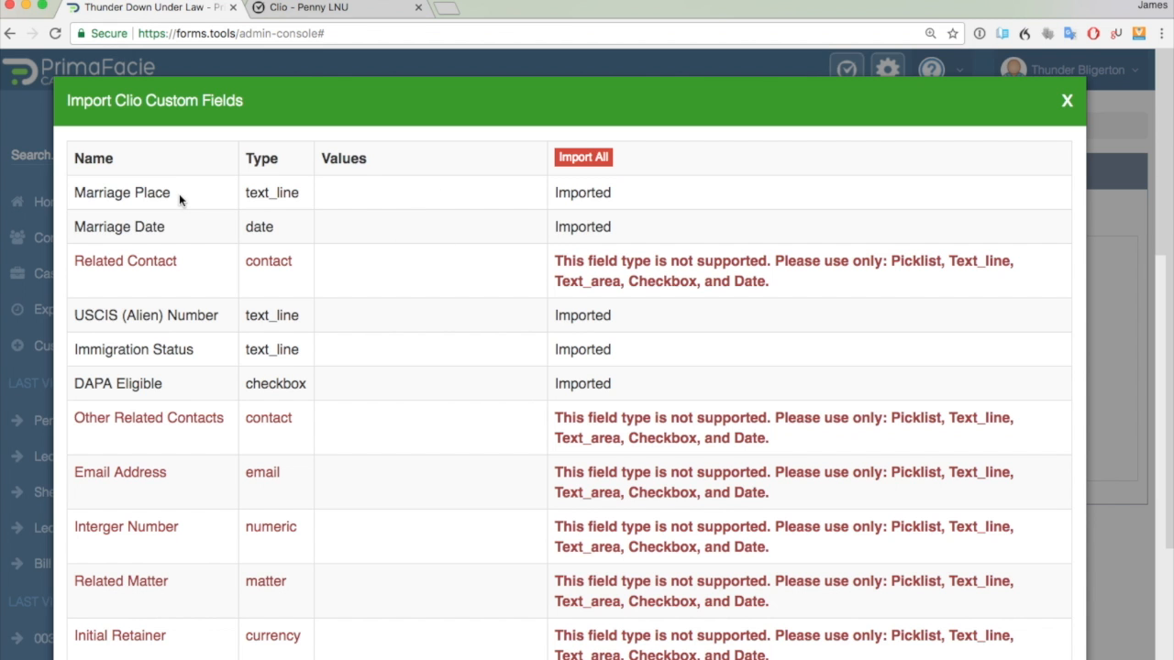
scroll(201, 215, "down", 15)
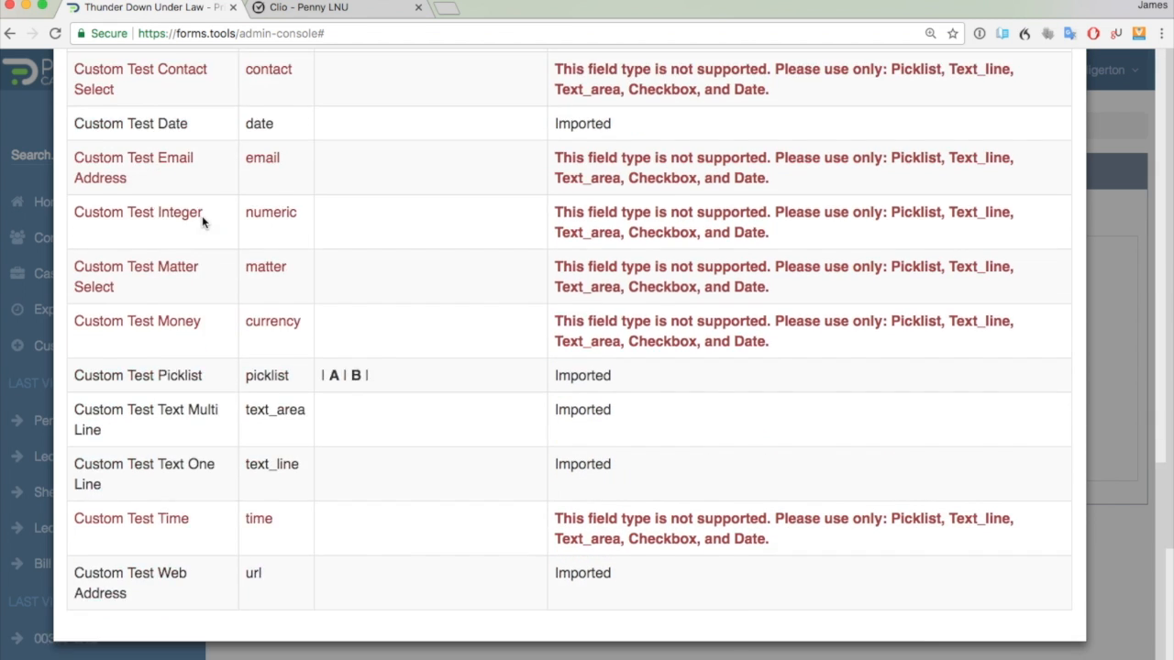
scroll(203, 219, "up", 15)
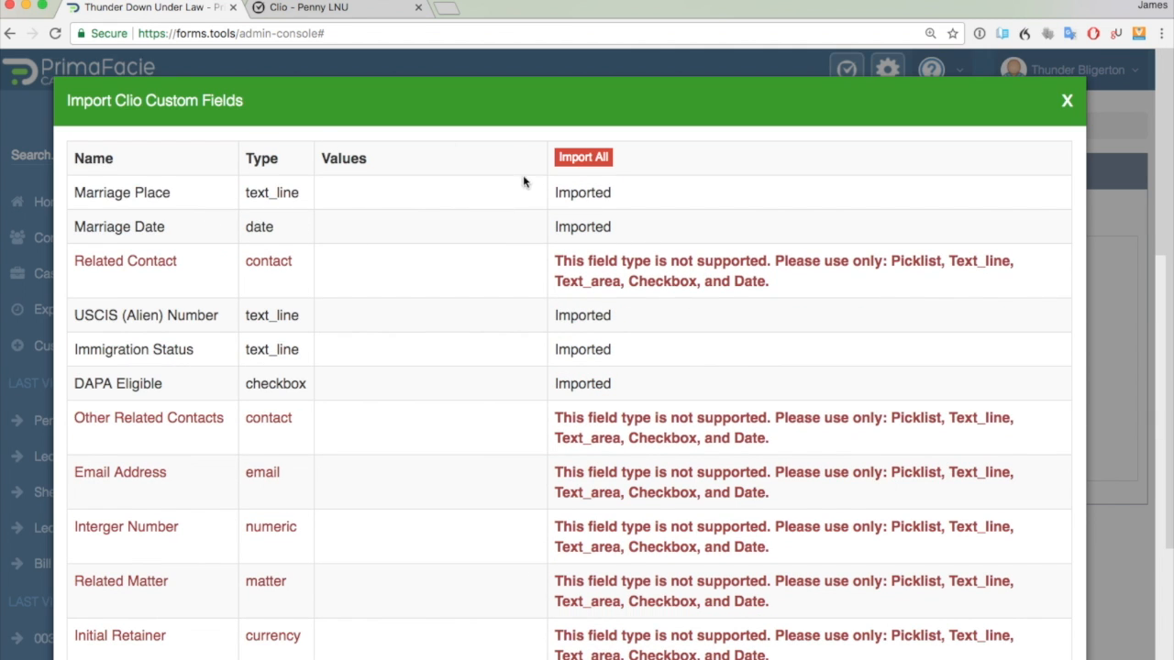
left_click(1068, 102)
In the Admin Console's custom fields, match the imported Marriage Date field to Marriage Date
left_click(591, 224)
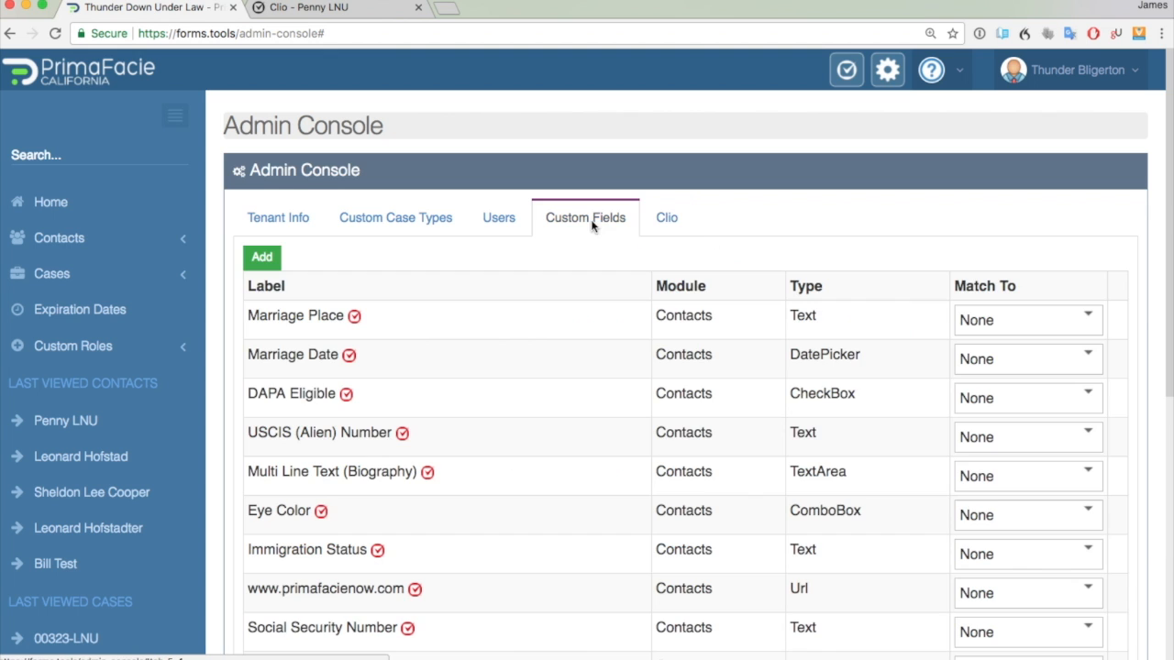
scroll(666, 255, "down", 1)
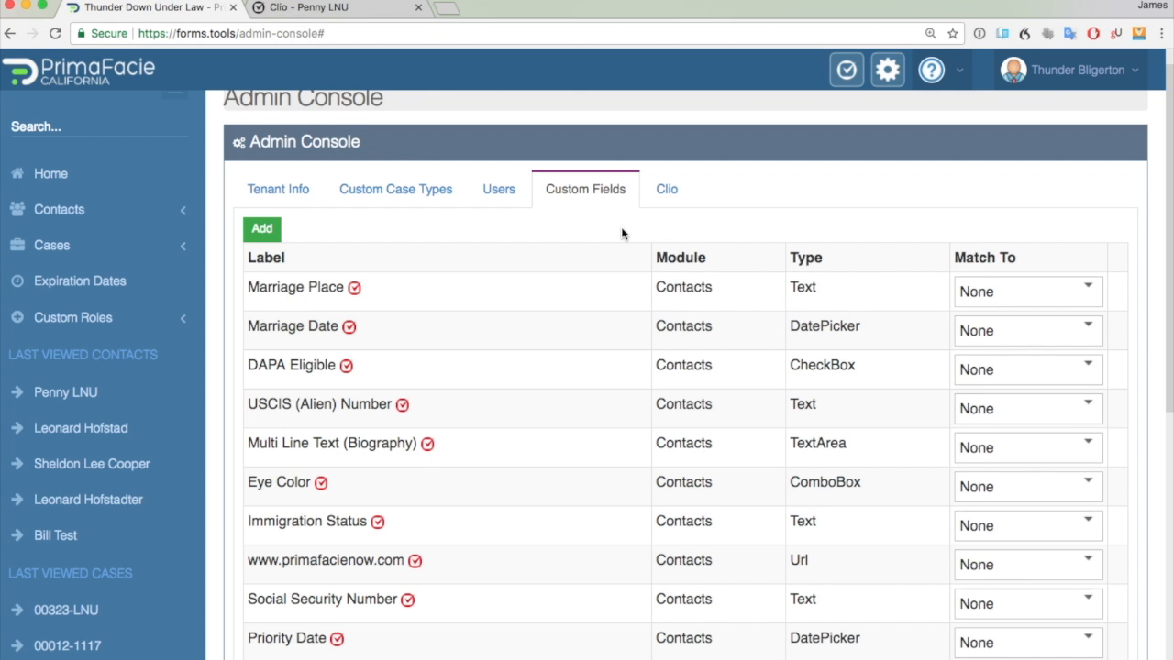
scroll(623, 229, "down", 10)
scroll(623, 228, "up", 10)
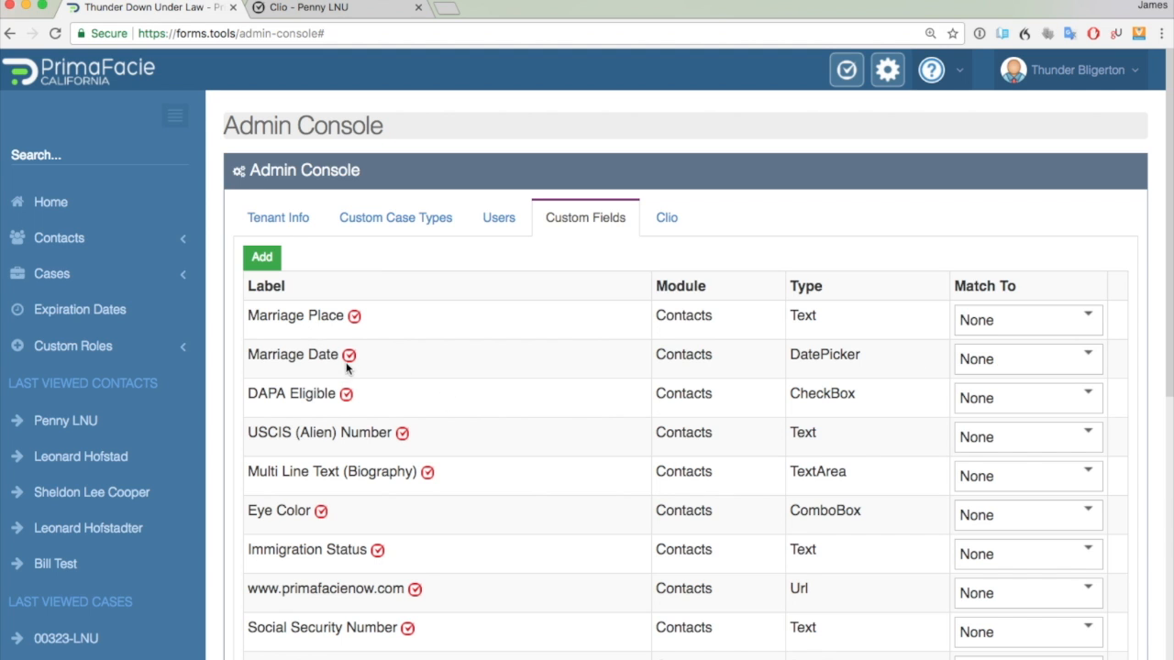
left_click(1056, 363)
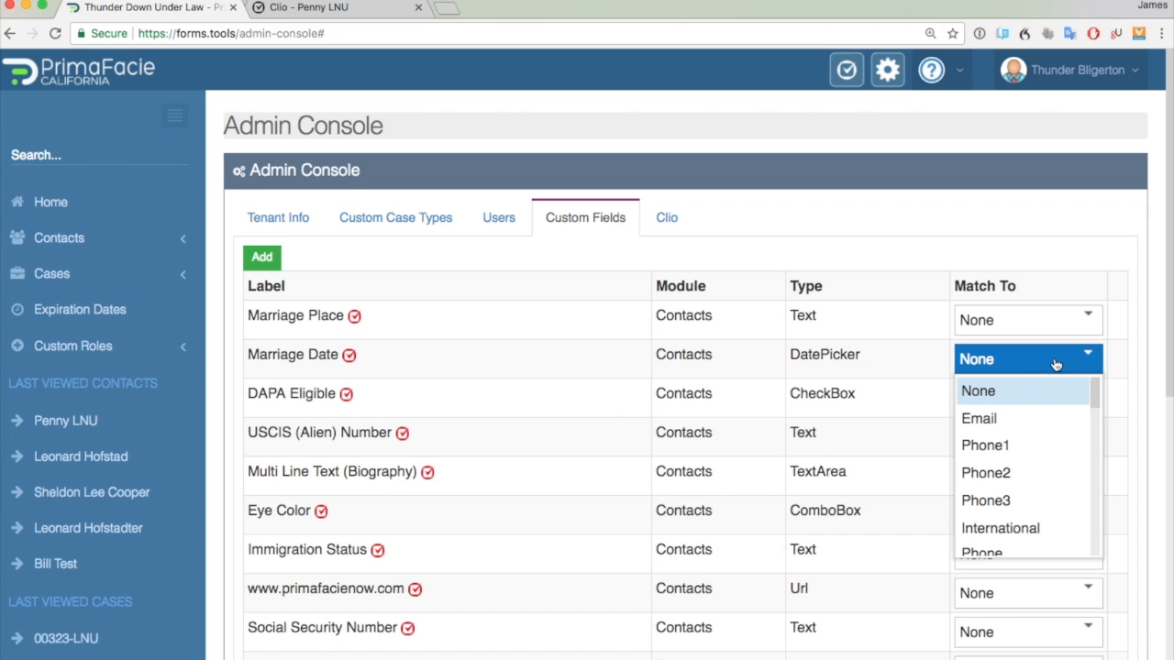
left_click_drag(1095, 392, 1100, 445)
left_click(1055, 493)
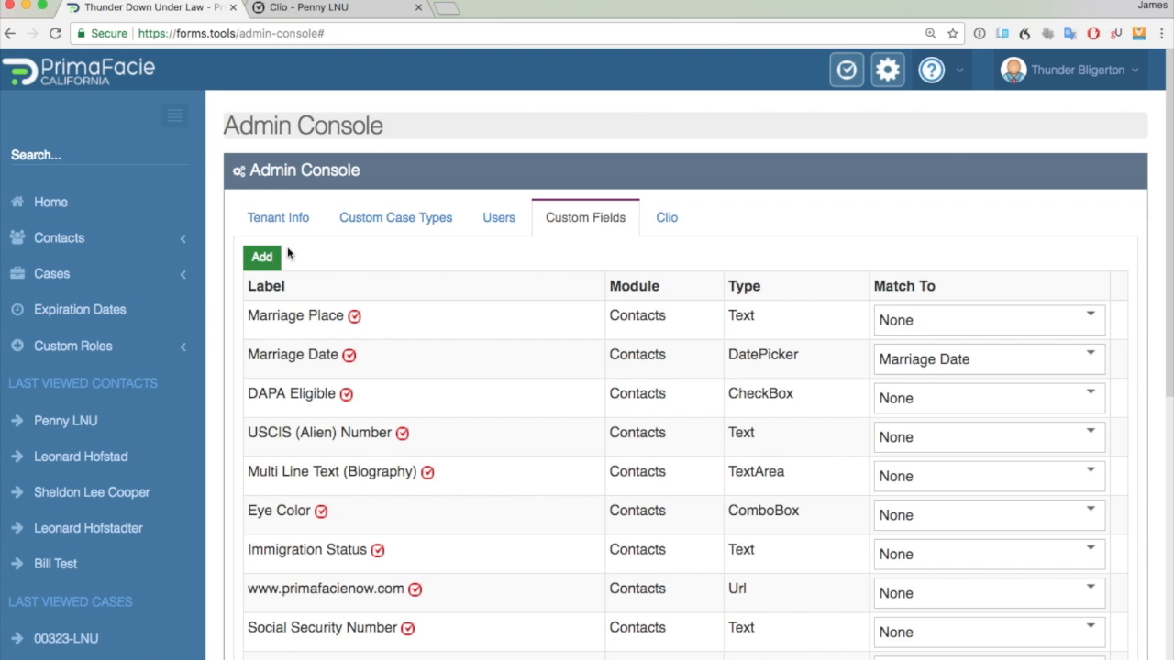
left_click(1068, 83)
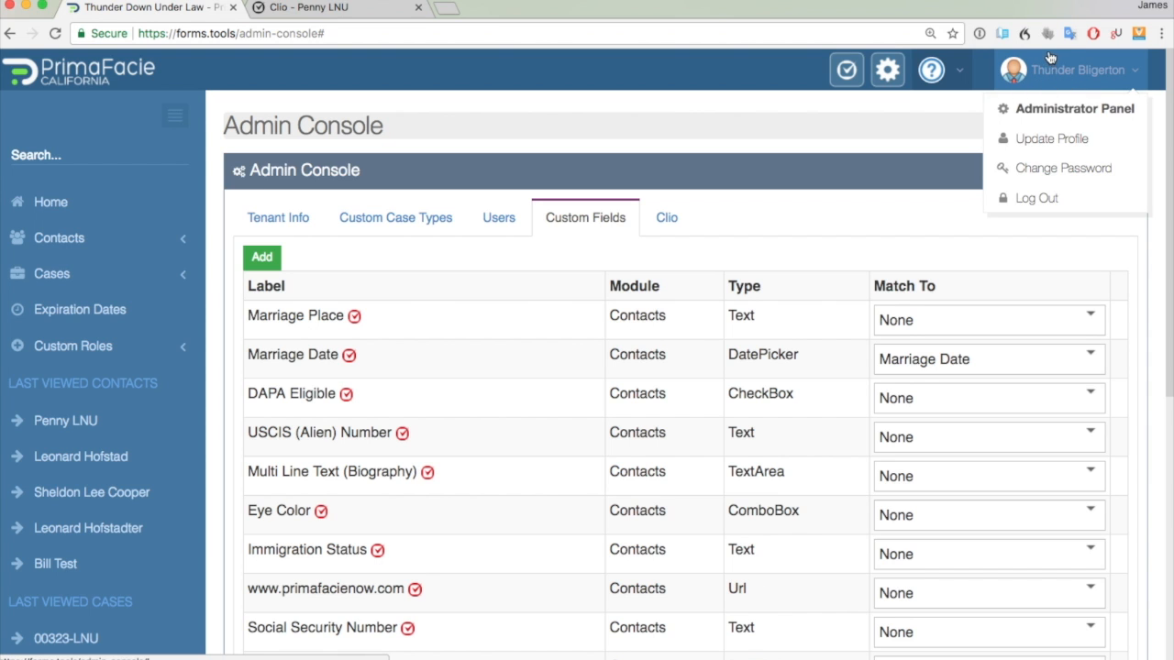
left_click(819, 187)
scroll(844, 188, "down", 5)
scroll(845, 180, "up", 5)
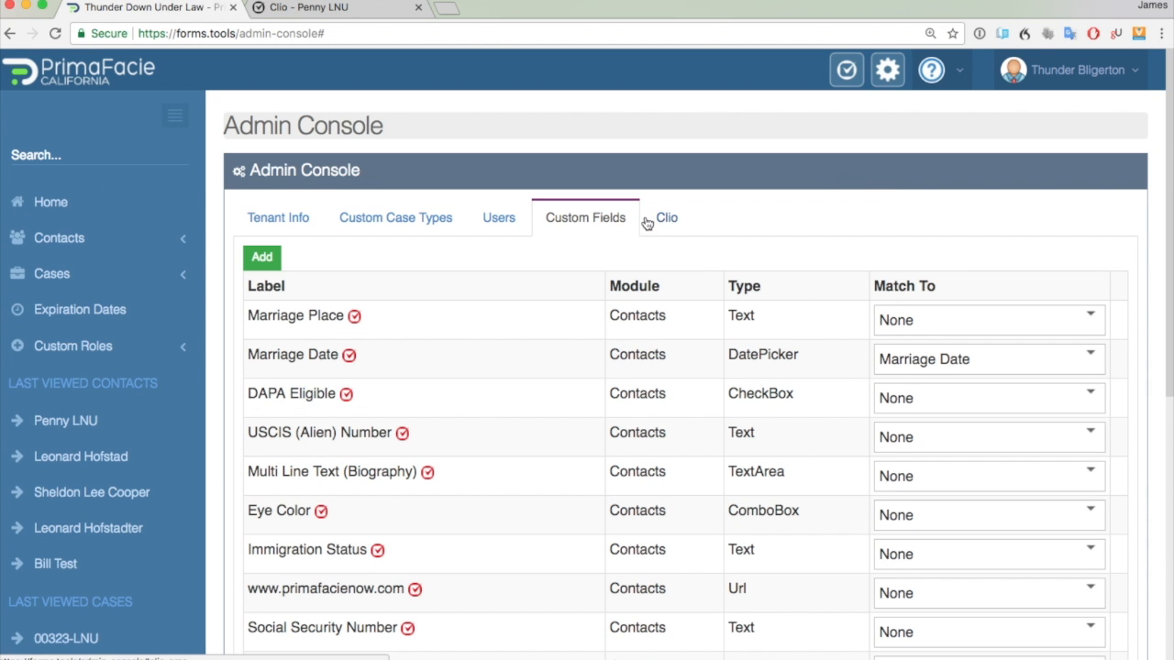
left_click(1033, 81)
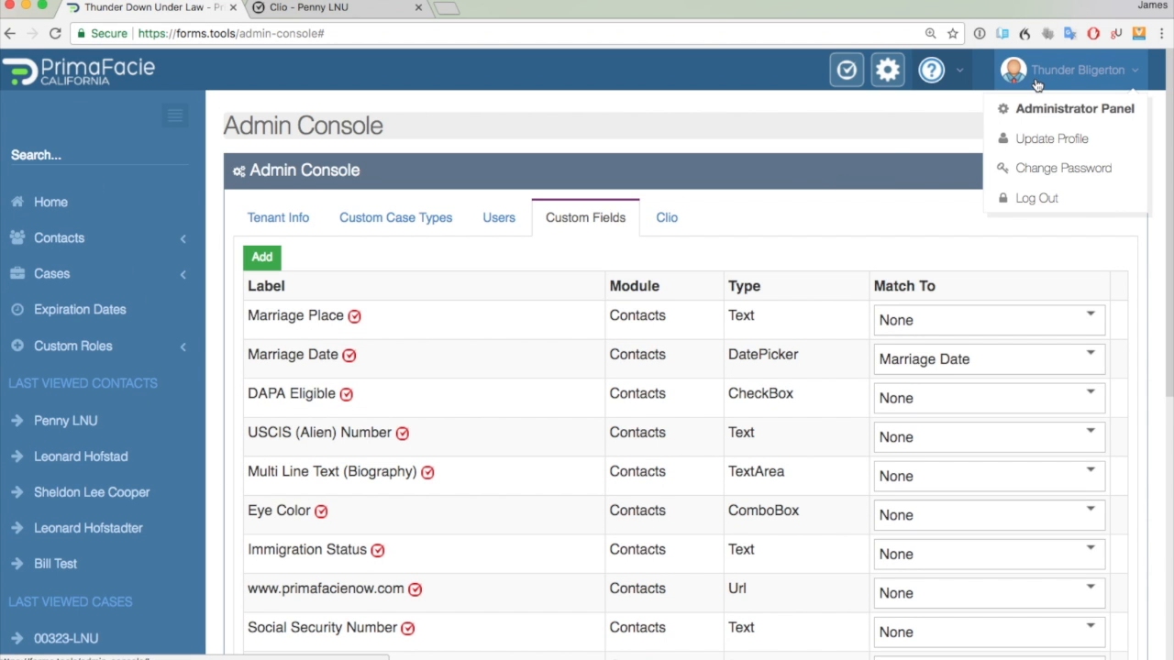
left_click(852, 125)
Return to the PrimaFacie home page and place the cursor in the search field
left_click(62, 199)
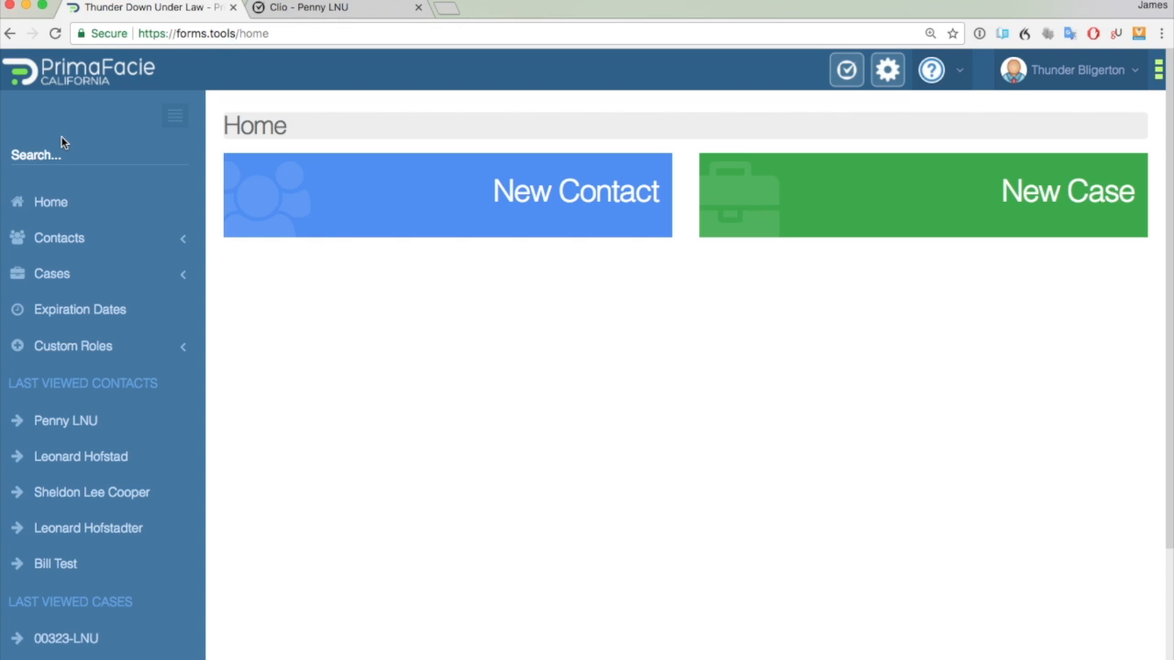
left_click(56, 159)
left_click(56, 157)
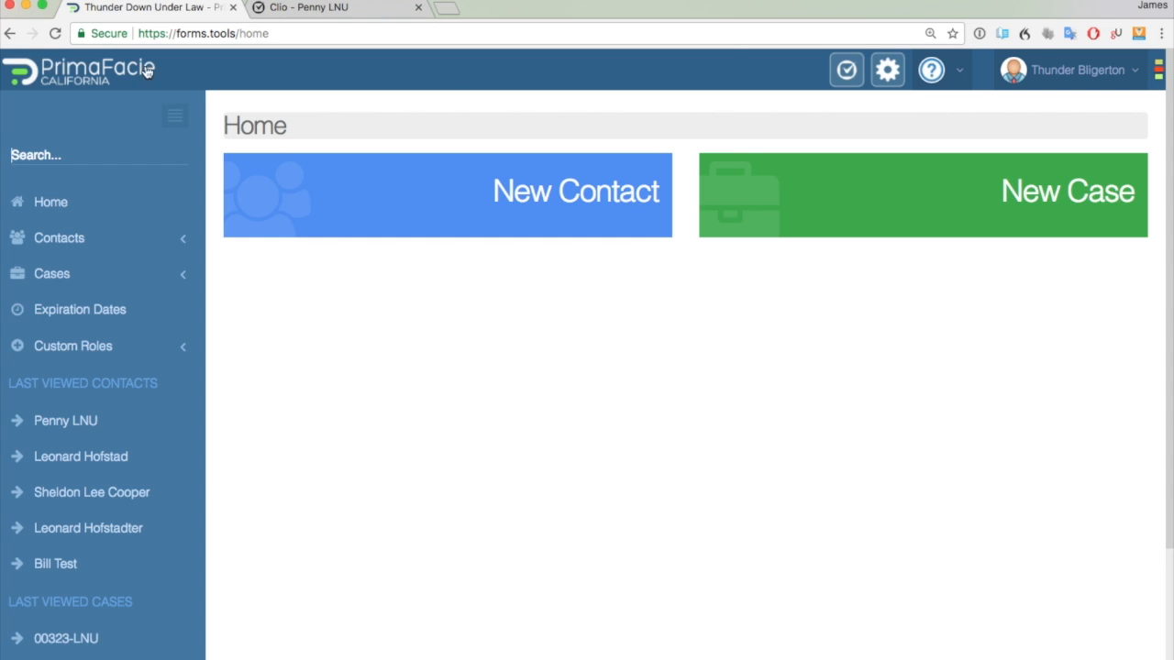
Reopen the Clio settings in the Admin Console and highlight the notice about the required Boutique subscription level
left_click(1118, 74)
left_click(1066, 112)
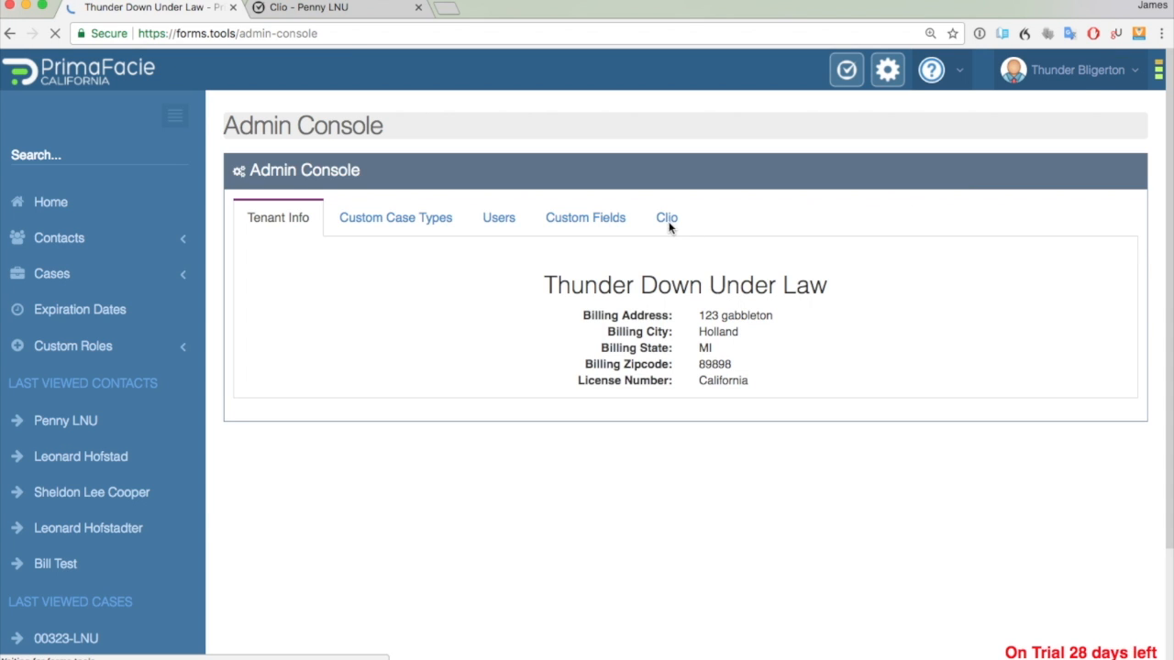
left_click(1073, 70)
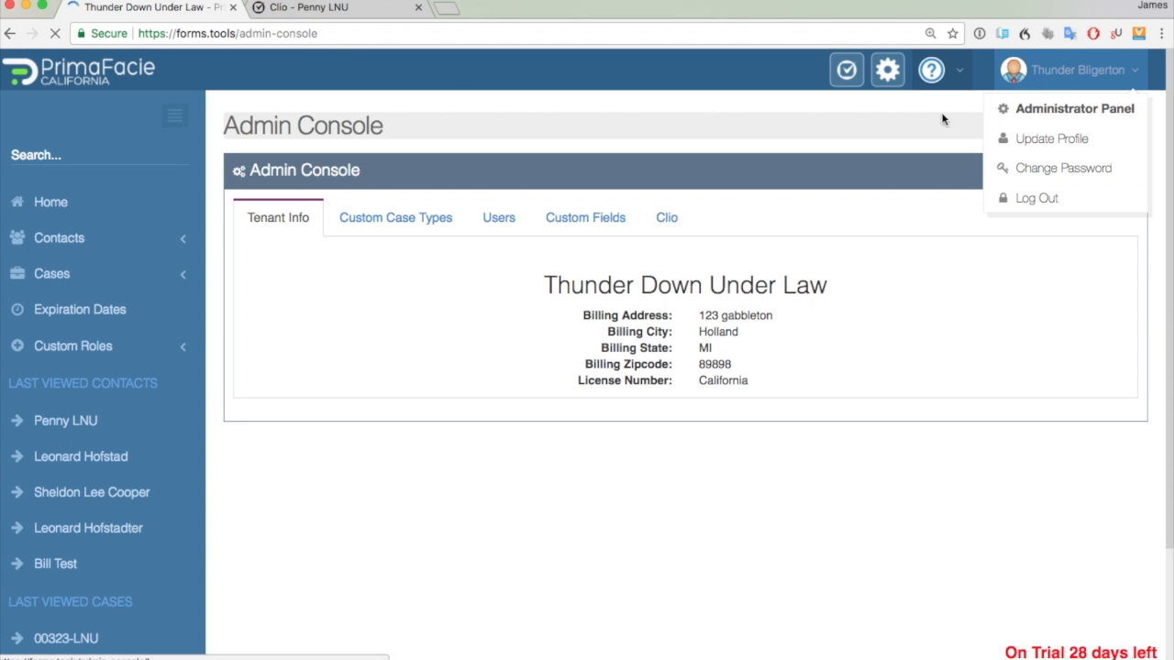
left_click(666, 218)
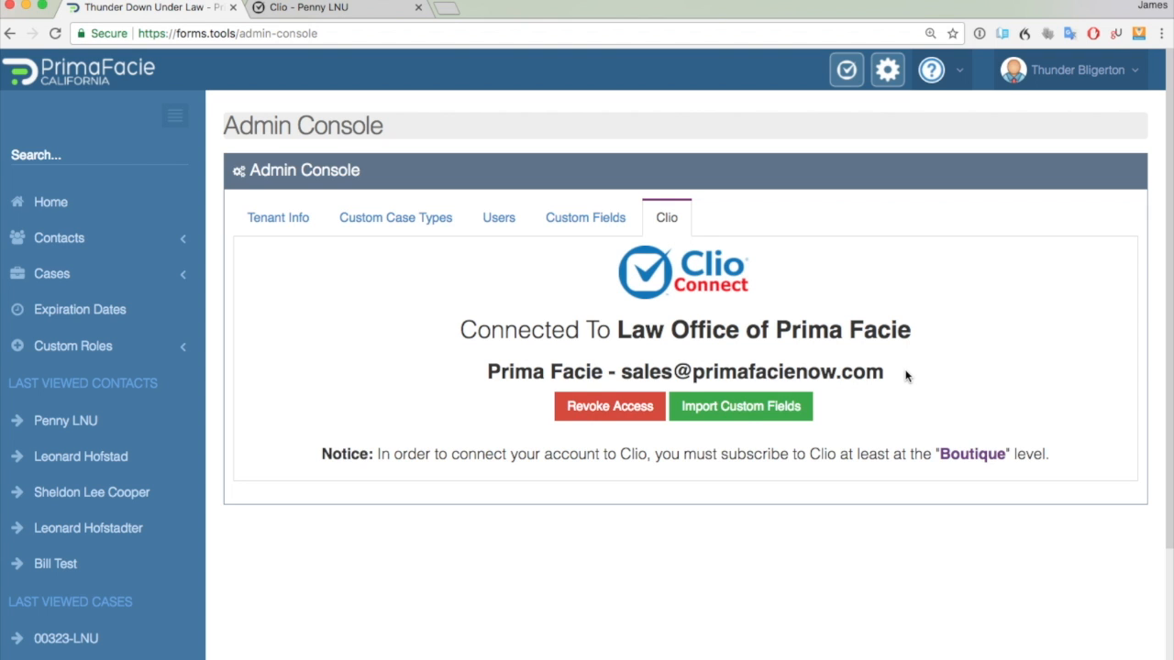
left_click_drag(321, 453, 1054, 452)
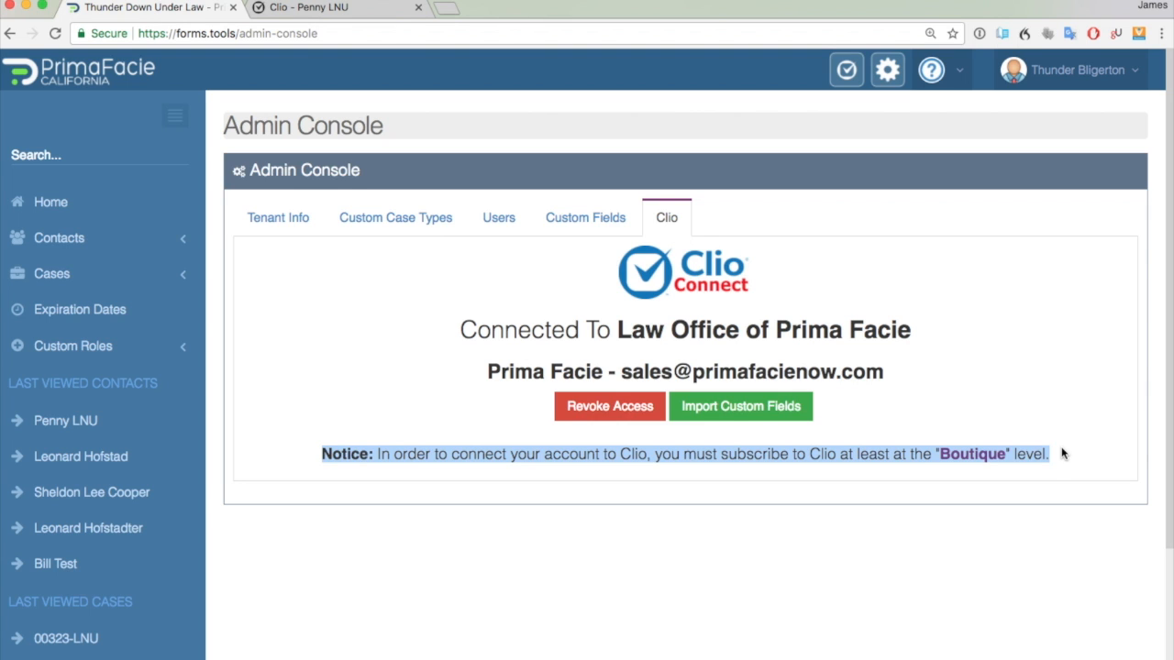
left_click(959, 286)
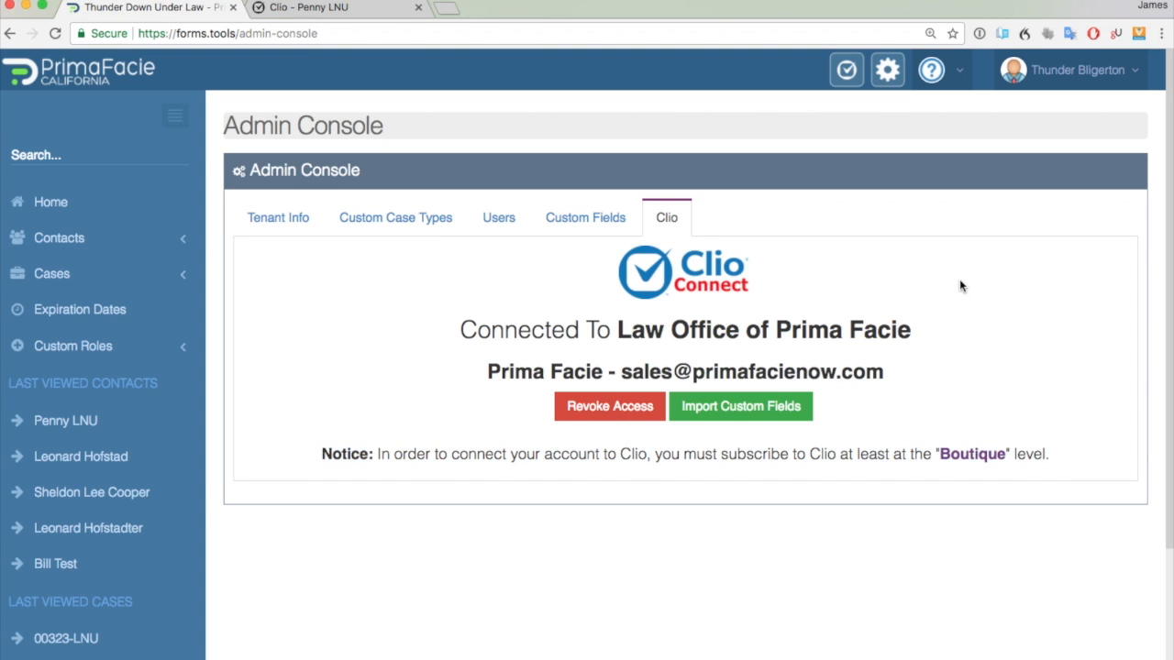